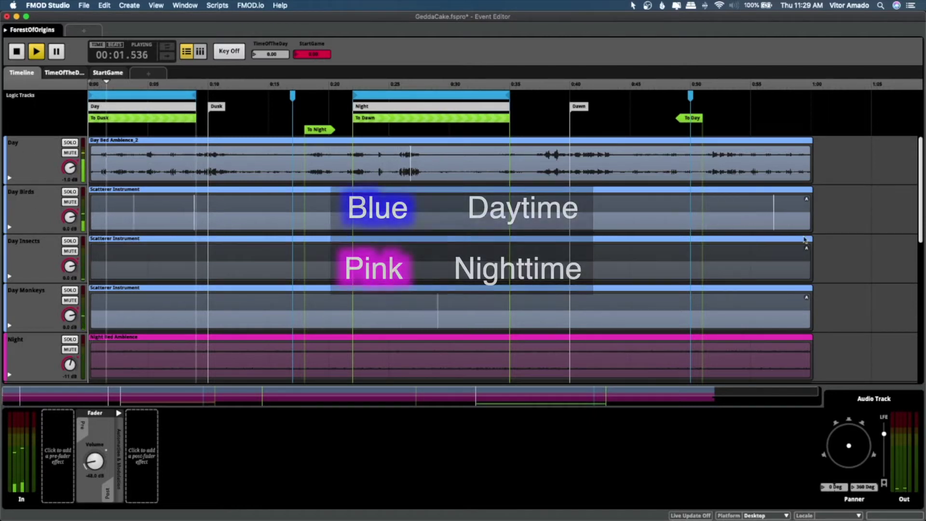
Step: Inspect the Night track's EQ effect and the Day Birds track's mixer settings
{"action": "scroll", "coordinate": [23, 219], "scroll_direction": "down", "scroll_amount": 10}
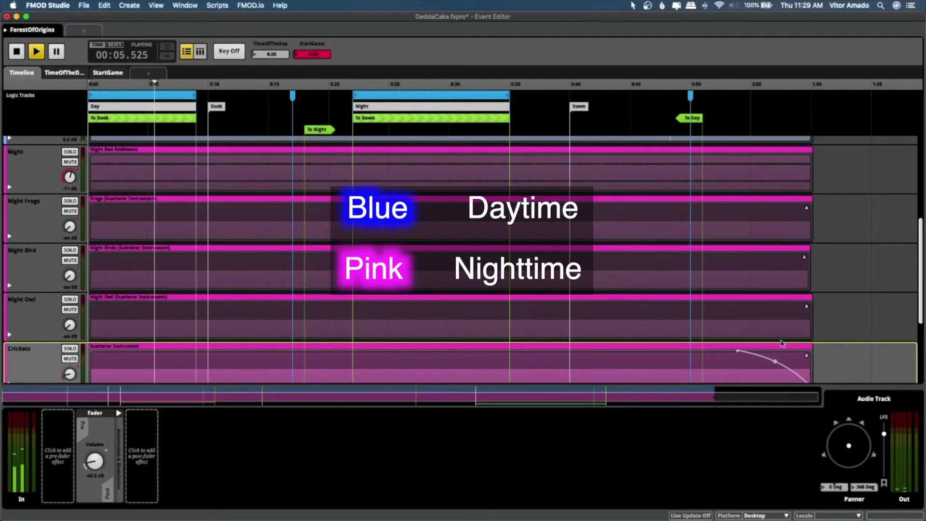
{"action": "scroll", "coordinate": [37, 184], "scroll_direction": "up", "scroll_amount": 10}
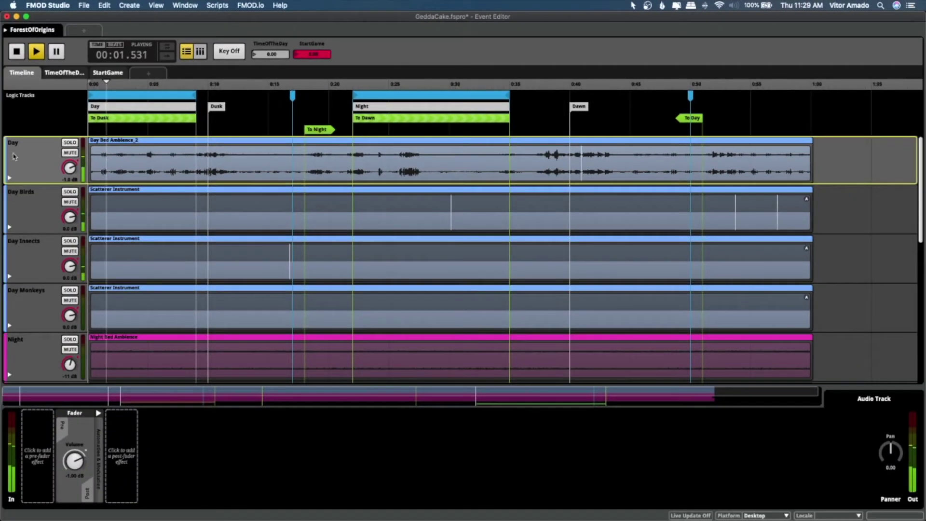
{"action": "left_click", "coordinate": [47, 357]}
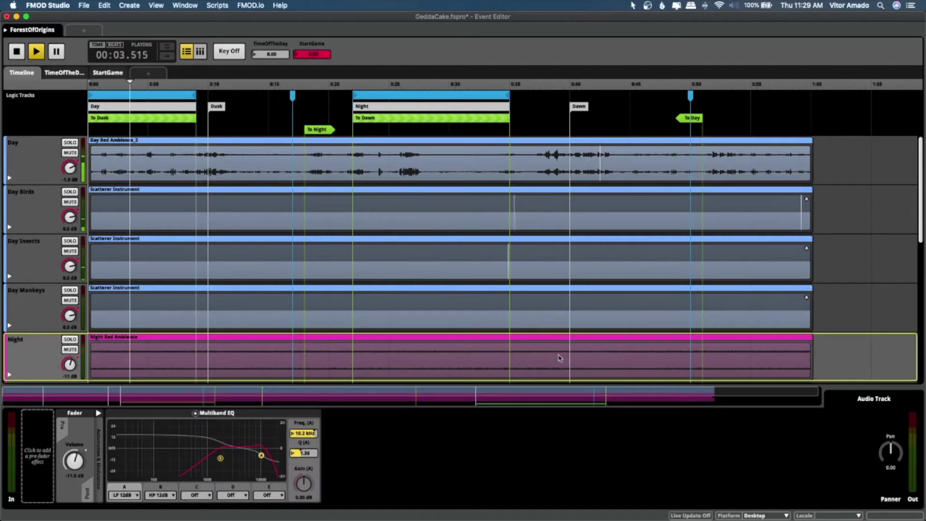
{"action": "left_click", "coordinate": [47, 213]}
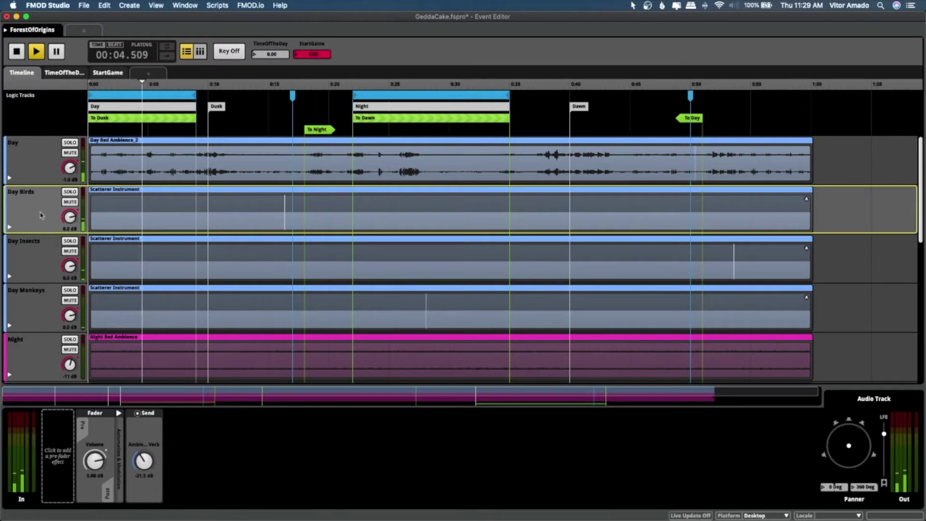
Step: Step through the day tracks, then select the Night Bird, Night Owl and Crickets tracks
{"action": "key", "text": "Down"}
{"action": "key", "text": "Down"}
{"action": "scroll", "coordinate": [37, 263], "scroll_direction": "down", "scroll_amount": 5}
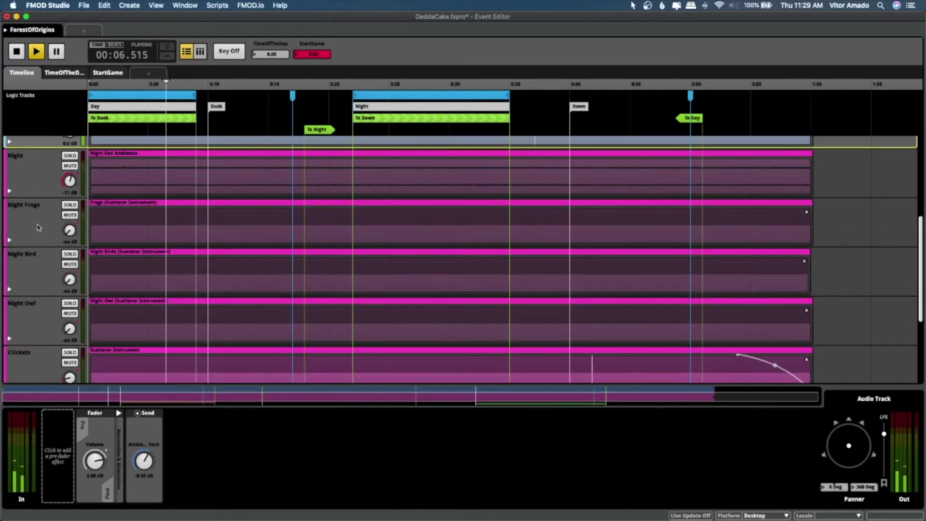
{"action": "key", "text": "Down"}
{"action": "key", "text": "Down"}
{"action": "left_click", "coordinate": [35, 268]}
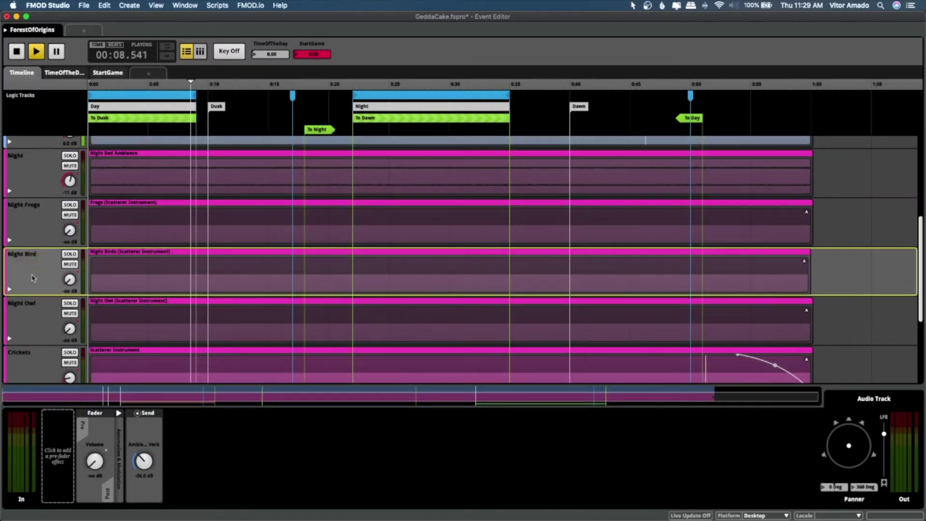
{"action": "left_click", "coordinate": [34, 305]}
{"action": "left_click", "coordinate": [31, 362]}
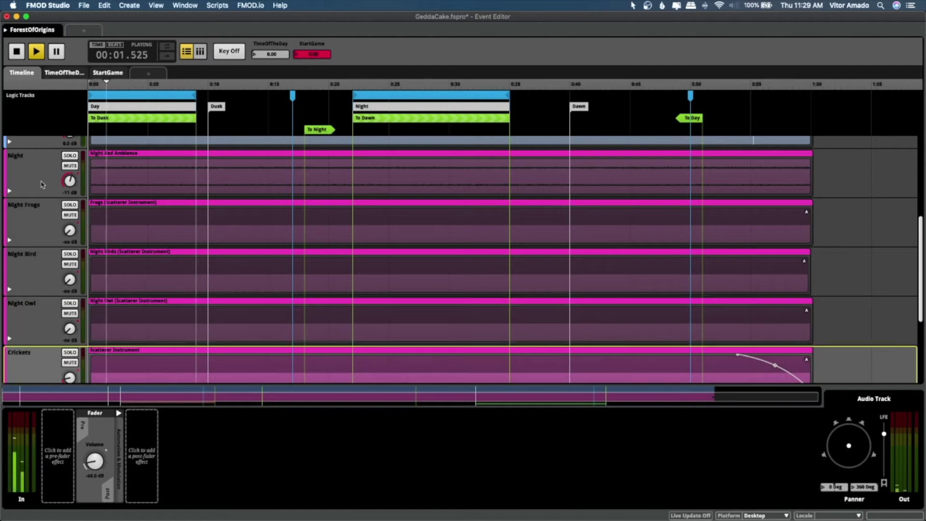
{"action": "scroll", "coordinate": [36, 217], "scroll_direction": "up", "scroll_amount": 5}
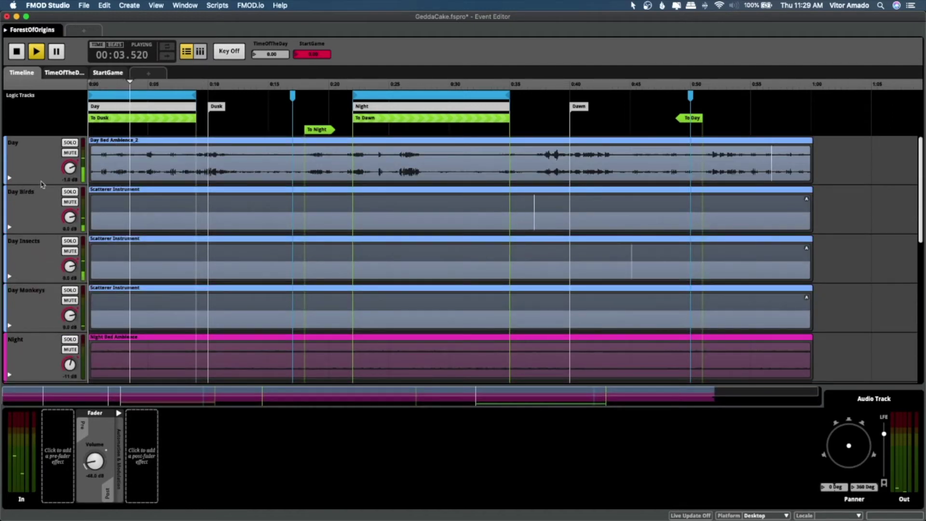
Step: Replay the event and show the Day Birds scatterer's Vol Rnd and Pitch Rnd settings
{"action": "left_click", "coordinate": [211, 179]}
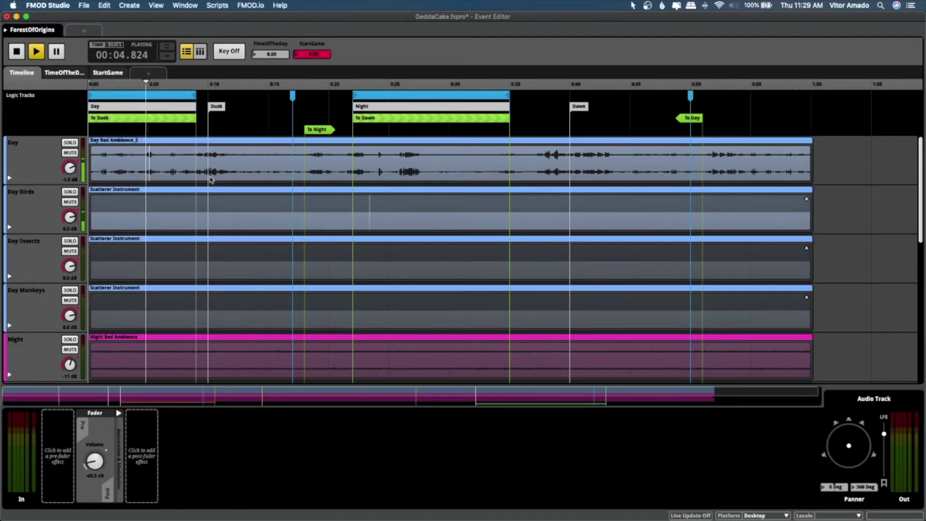
{"action": "left_click", "coordinate": [145, 210]}
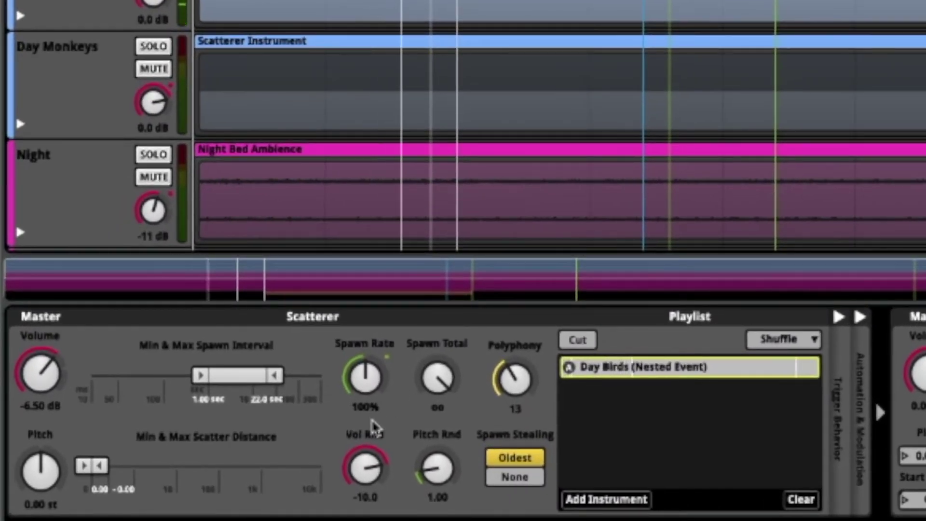
{"action": "left_click", "coordinate": [380, 434]}
{"action": "left_click", "coordinate": [443, 445]}
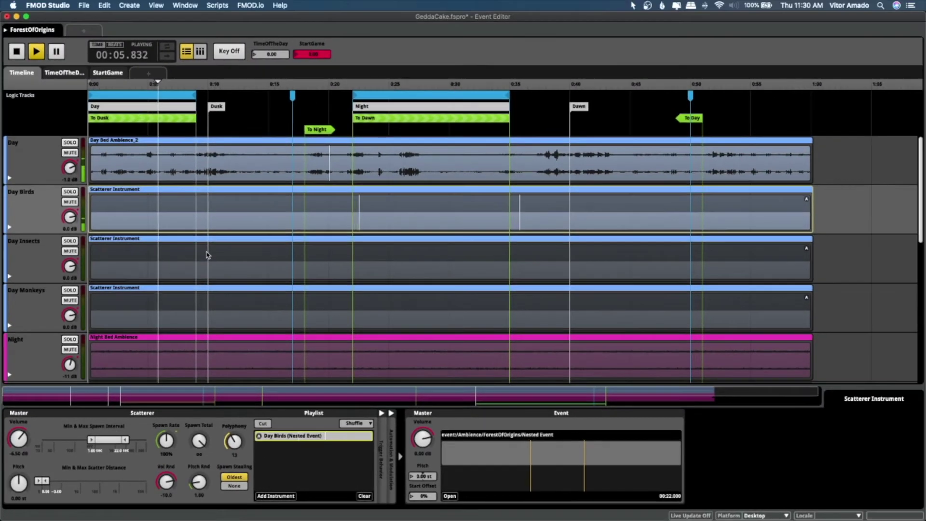
Step: Compare the Day Insects, Day Monkeys and Day Birds scatterers, ending on Day Insects
{"action": "left_click", "coordinate": [206, 255]}
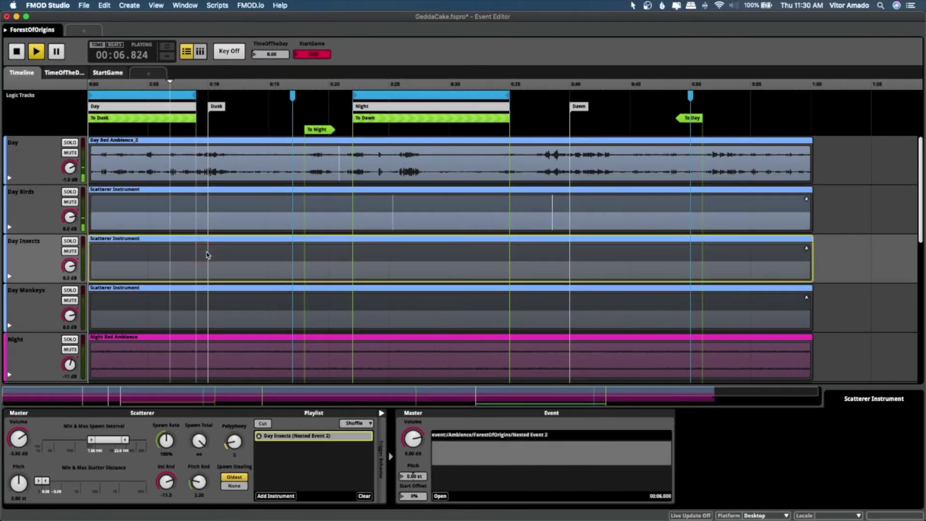
{"action": "left_click", "coordinate": [206, 304]}
{"action": "left_click", "coordinate": [213, 213]}
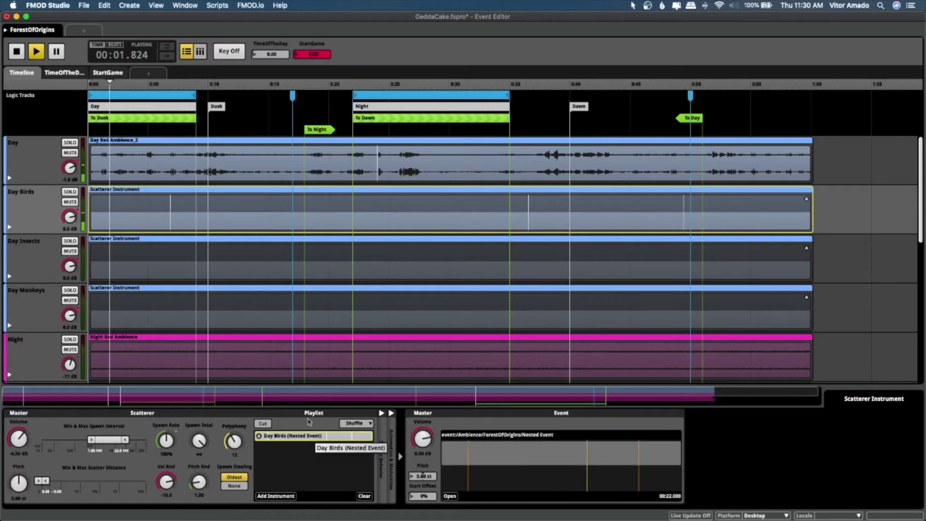
{"action": "left_click", "coordinate": [252, 261]}
Step: Open Nested Event 2 and browse its Multi Instrument's insect sounds, including Insect 3
{"action": "double_click", "coordinate": [303, 435]}
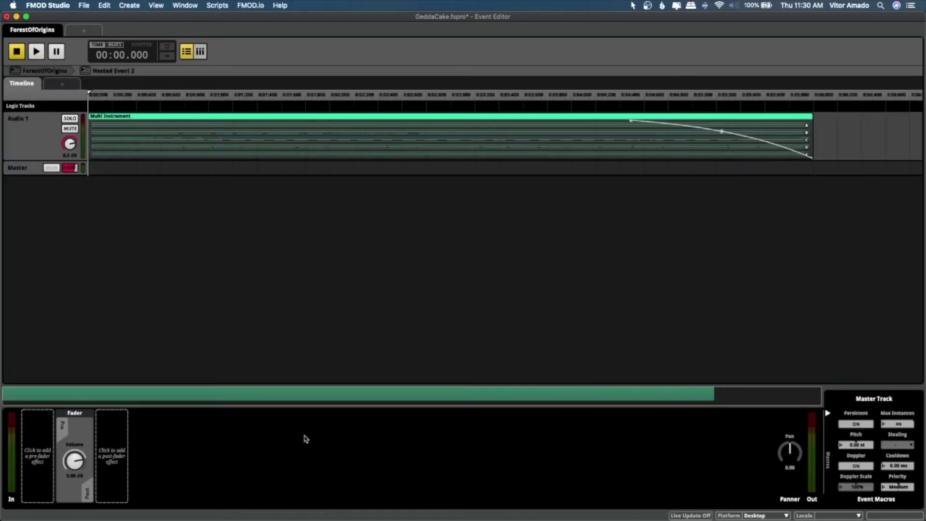
{"action": "left_click", "coordinate": [156, 147]}
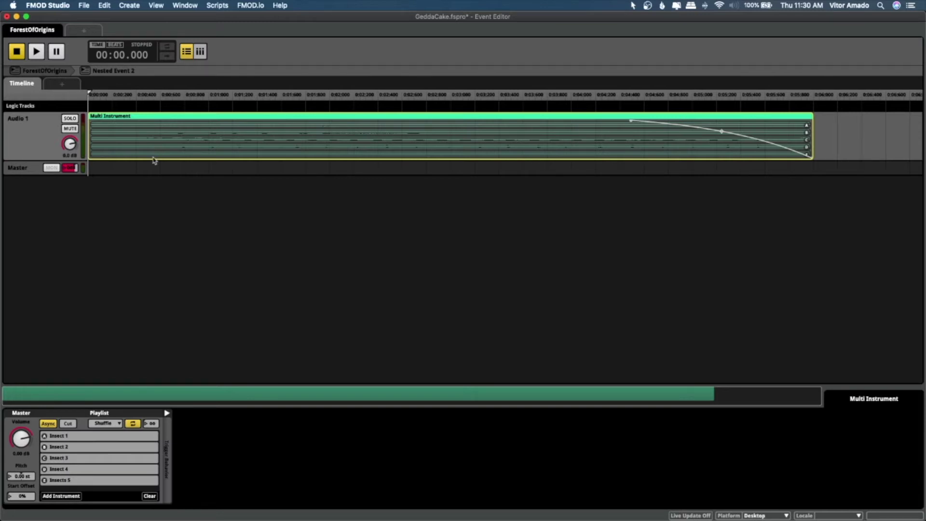
{"action": "left_click", "coordinate": [78, 479]}
{"action": "left_click", "coordinate": [79, 468]}
{"action": "left_click", "coordinate": [79, 456]}
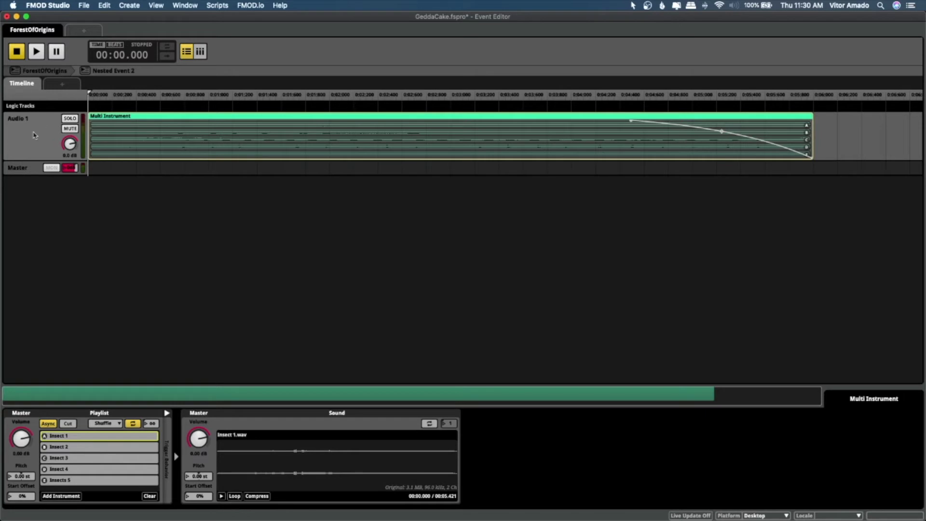
Step: Show Audio 1's random pan modulation, then return to the ForestOfOrigins event
{"action": "left_click", "coordinate": [34, 136]}
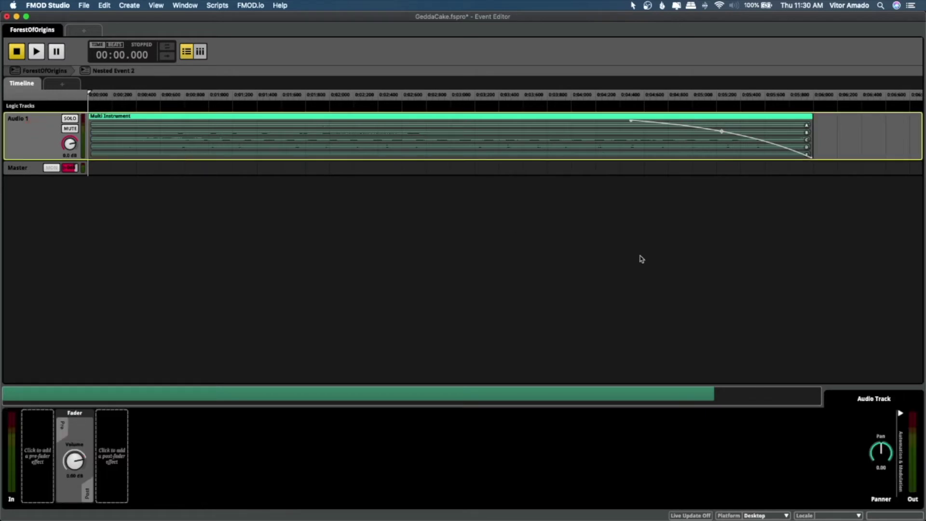
{"action": "left_click", "coordinate": [899, 414]}
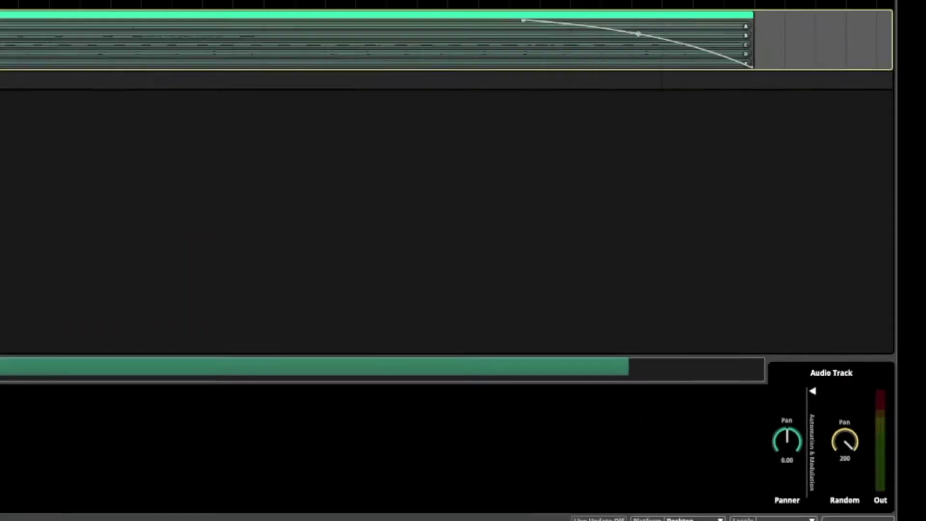
{"action": "left_click", "coordinate": [38, 107]}
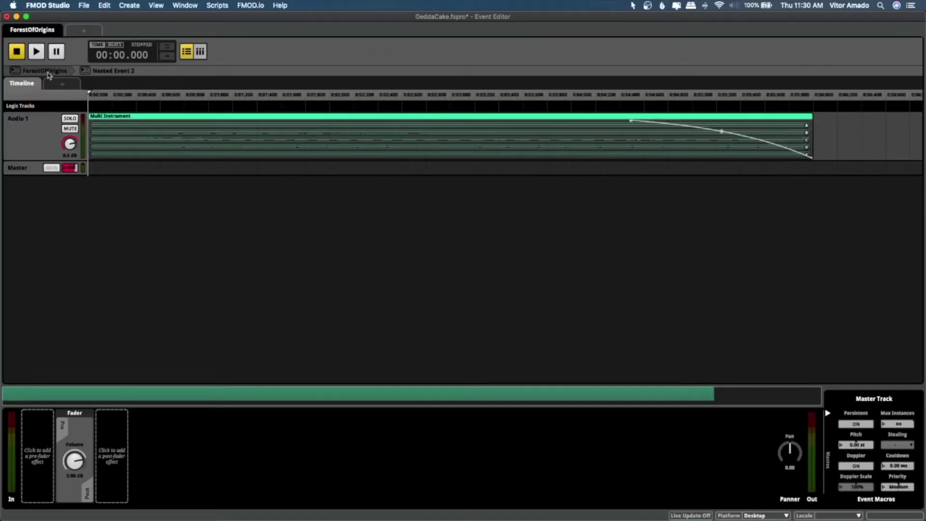
{"action": "left_click", "coordinate": [47, 71]}
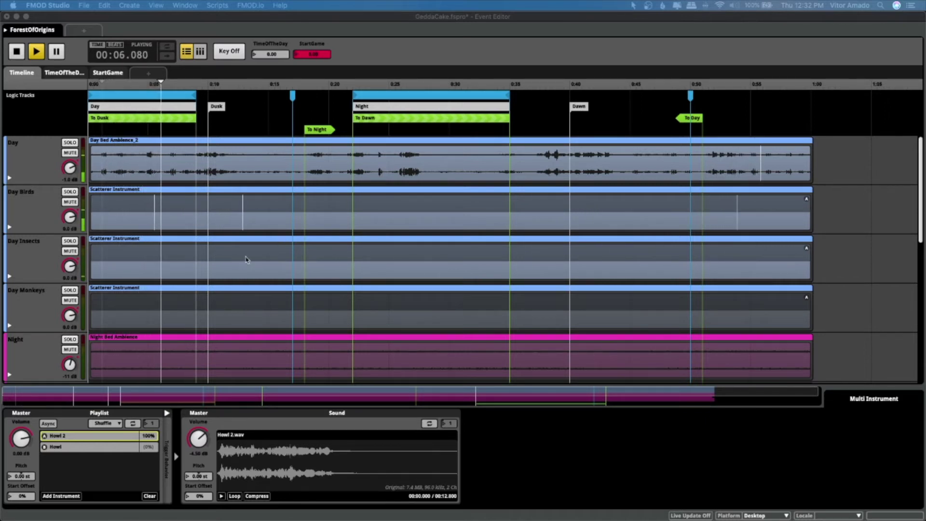
Step: Scroll down to the Dusk Sounds and Dawn Sounds tracks and the Howl 2/Howl playlist
{"action": "scroll", "coordinate": [241, 250], "scroll_direction": "down", "scroll_amount": 3}
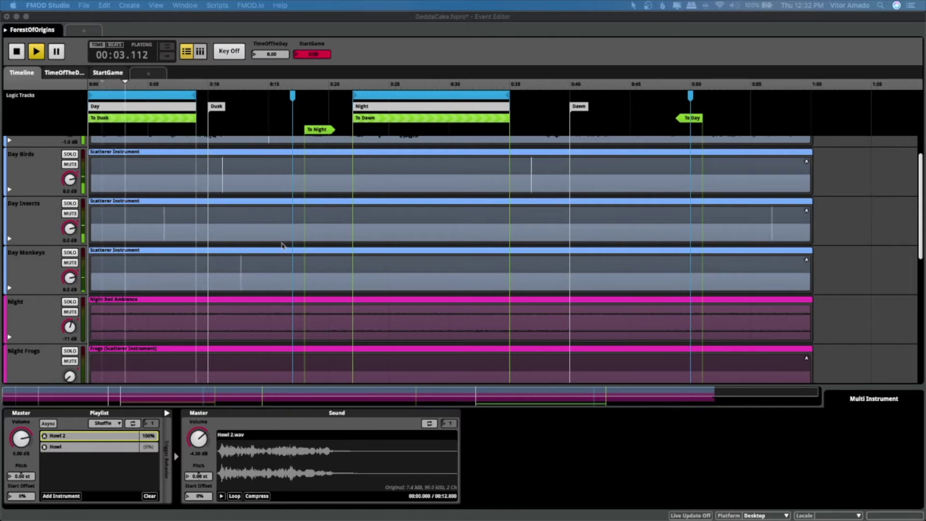
{"action": "scroll", "coordinate": [260, 249], "scroll_direction": "down", "scroll_amount": 5}
{"action": "scroll", "coordinate": [273, 249], "scroll_direction": "down", "scroll_amount": 4}
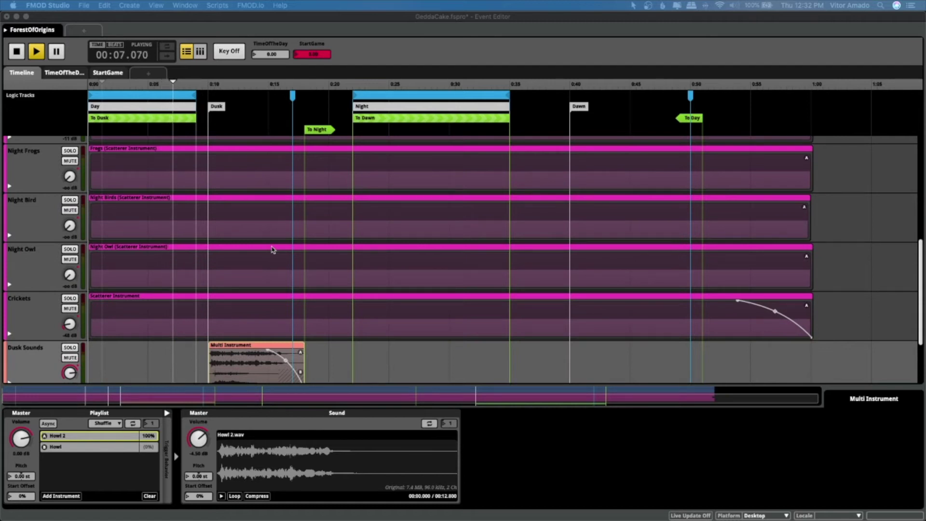
{"action": "scroll", "coordinate": [513, 260], "scroll_direction": "down", "scroll_amount": 3}
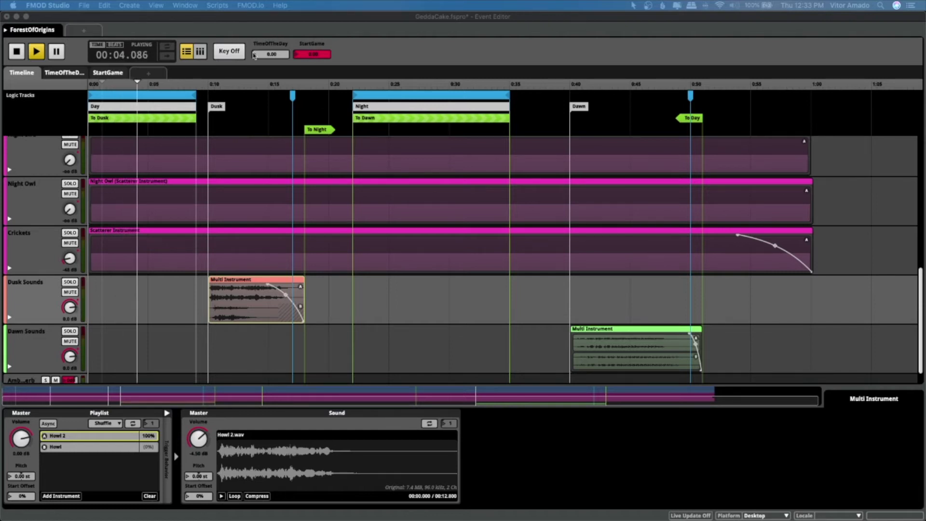
Step: Change TimeOfTheDay from 1 through 2 to 3 while the event plays
{"action": "left_click", "coordinate": [255, 55]}
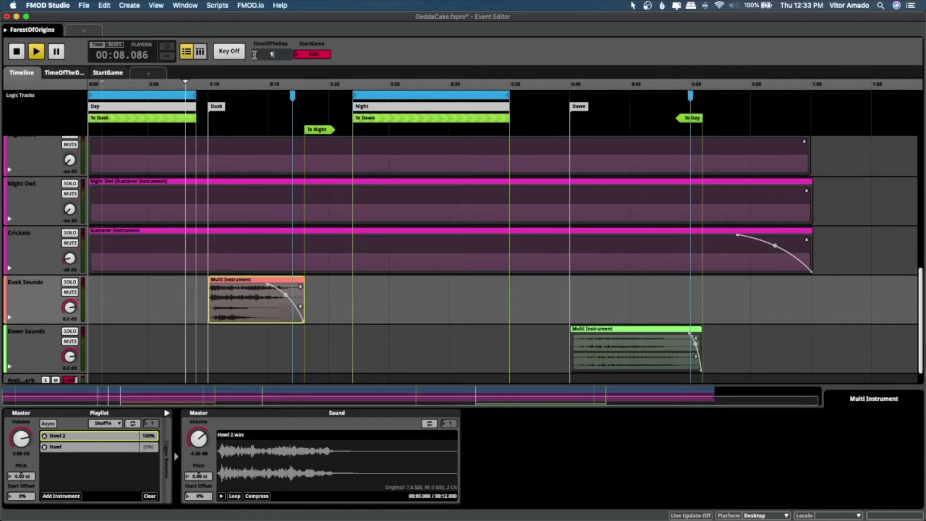
{"action": "key", "text": "Return"}
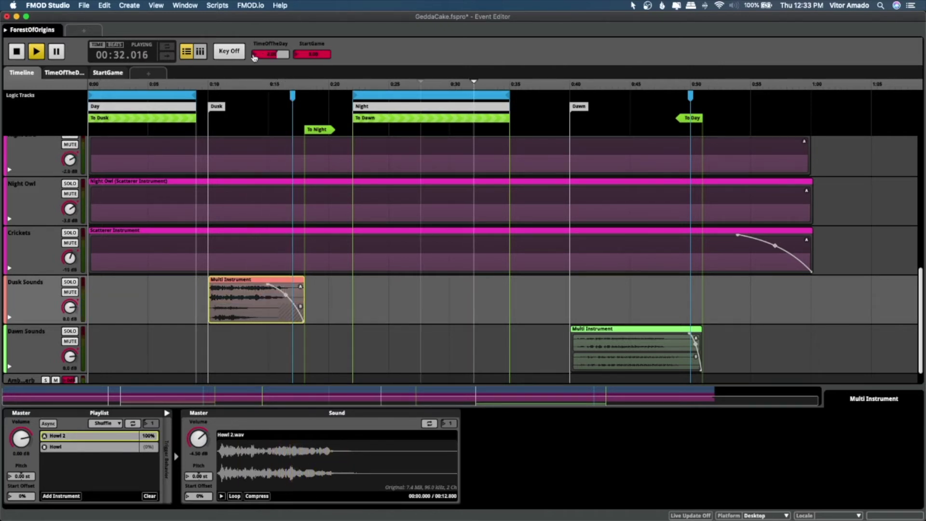
{"action": "double_click", "coordinate": [253, 54]}
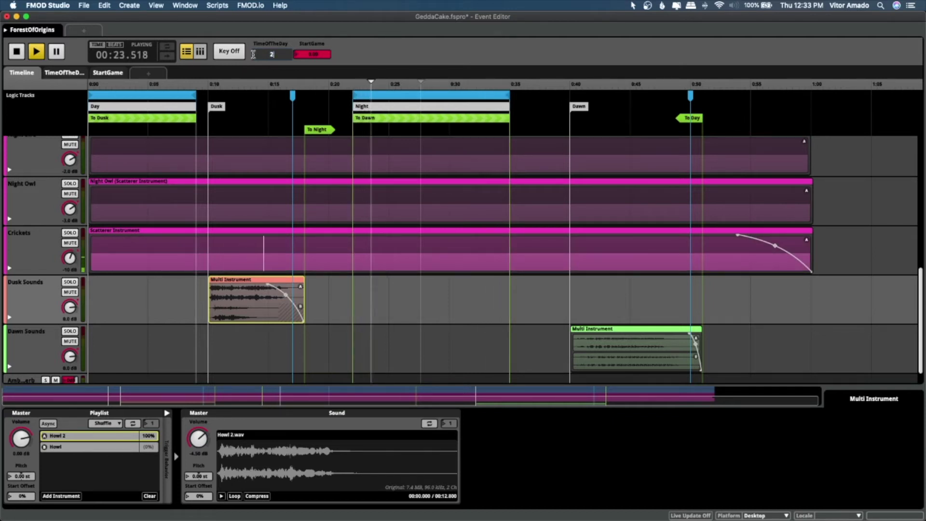
{"action": "key", "text": "BackSpace"}
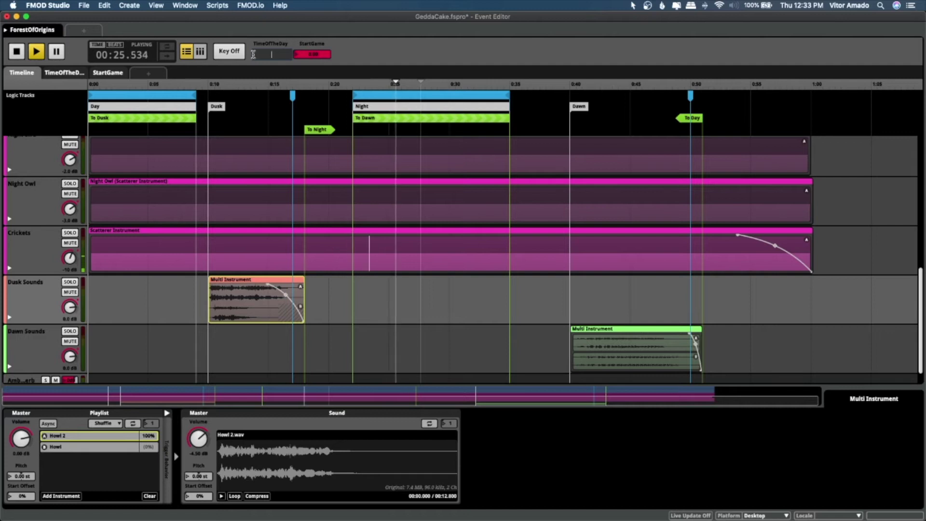
{"action": "key", "text": "Return"}
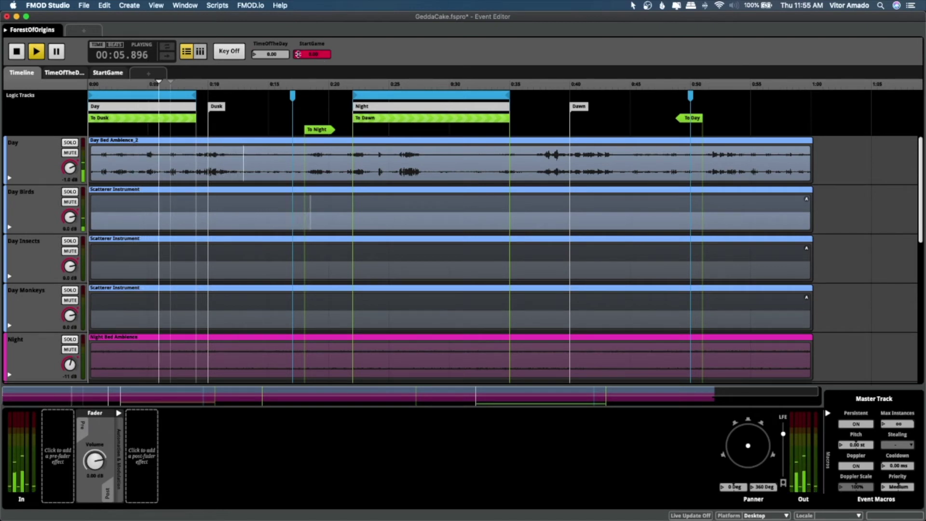
Step: Expand the Day and Day Birds volume curves in the TimeOfTheDay view, then return to Timeline
{"action": "left_click", "coordinate": [272, 47]}
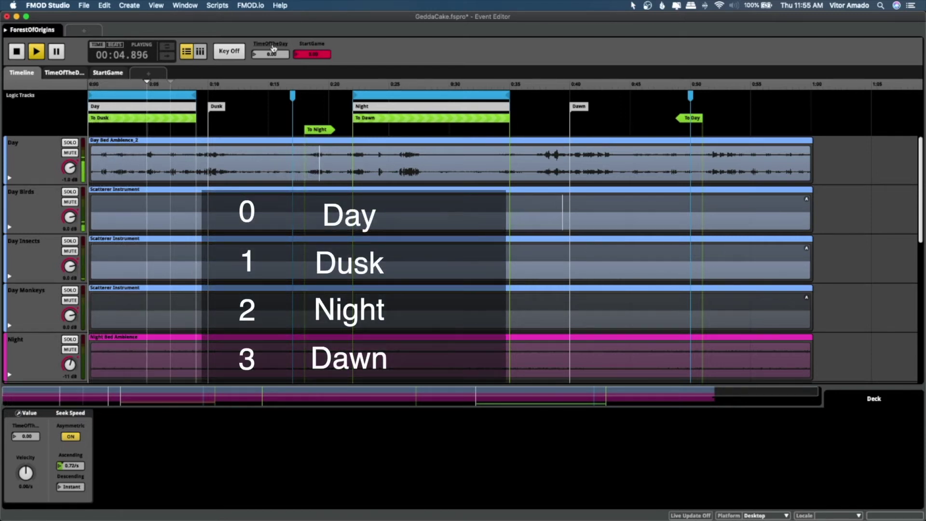
{"action": "left_click", "coordinate": [65, 72]}
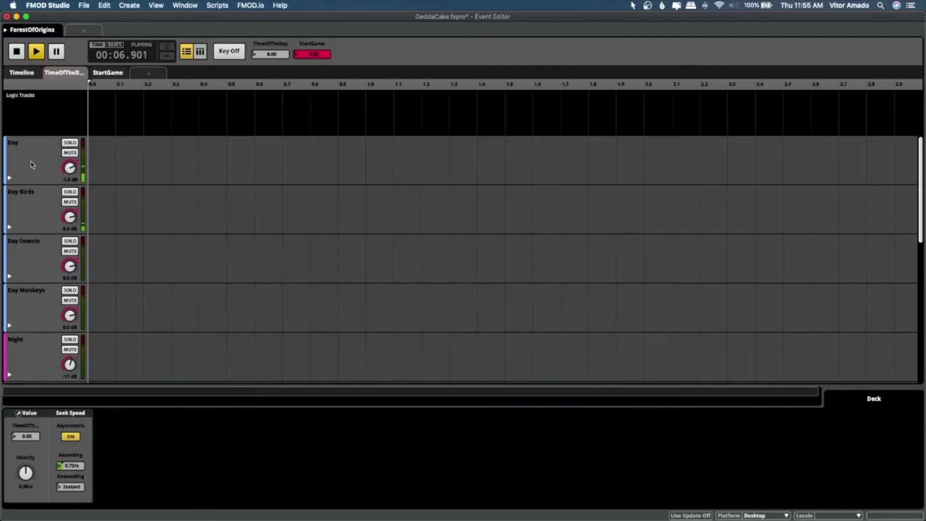
{"action": "left_click", "coordinate": [9, 178]}
{"action": "left_click", "coordinate": [9, 275]}
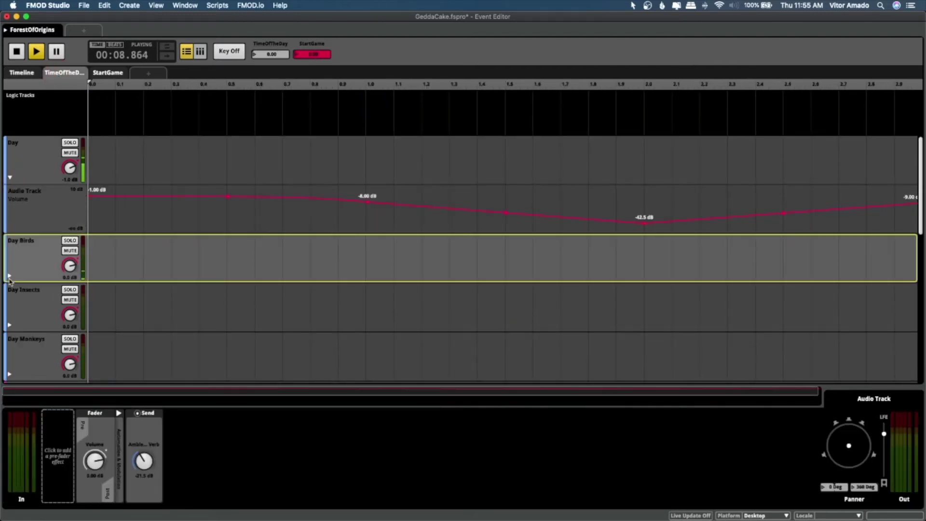
{"action": "left_click", "coordinate": [9, 277]}
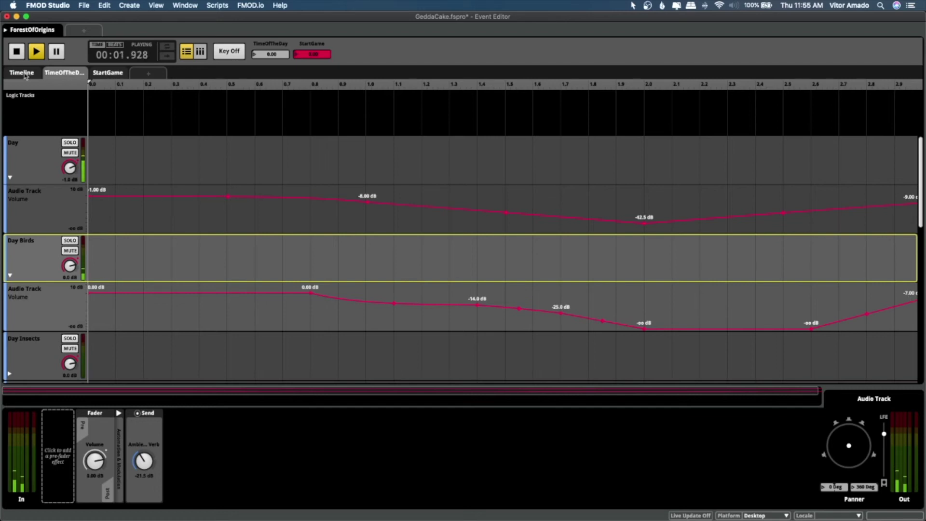
{"action": "left_click", "coordinate": [25, 75]}
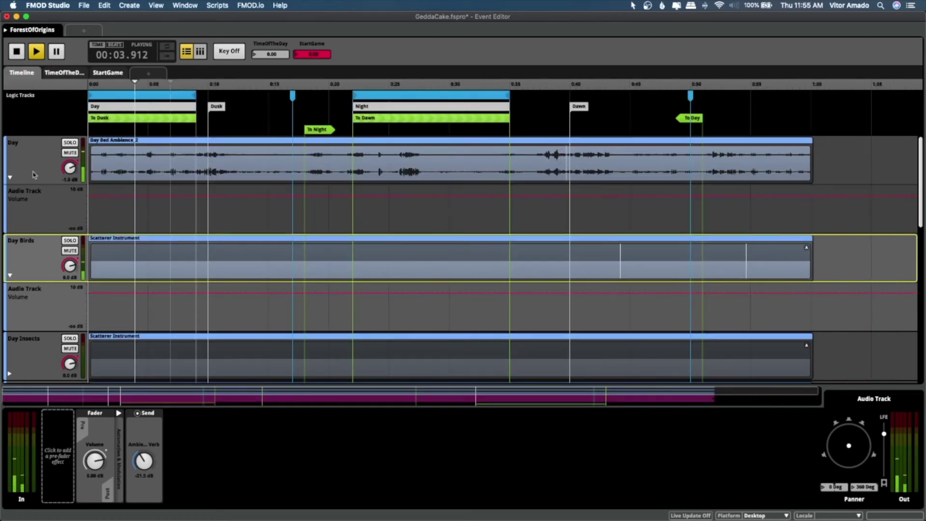
Step: Collapse both automation lanes, then view Day Bed Ambience_2 and Night Bed Ambience's TimeOfTheDay condition
{"action": "left_click", "coordinate": [10, 178]}
{"action": "left_click", "coordinate": [10, 226]}
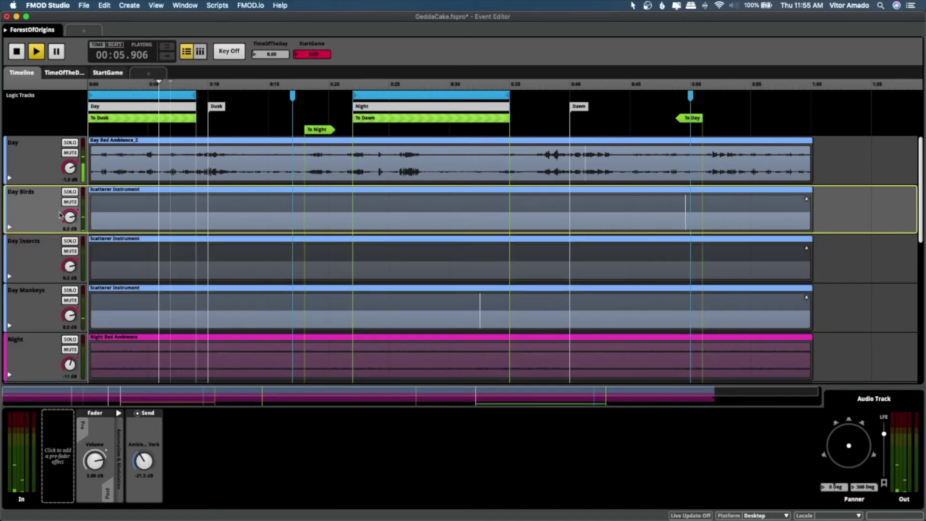
{"action": "left_click", "coordinate": [128, 163]}
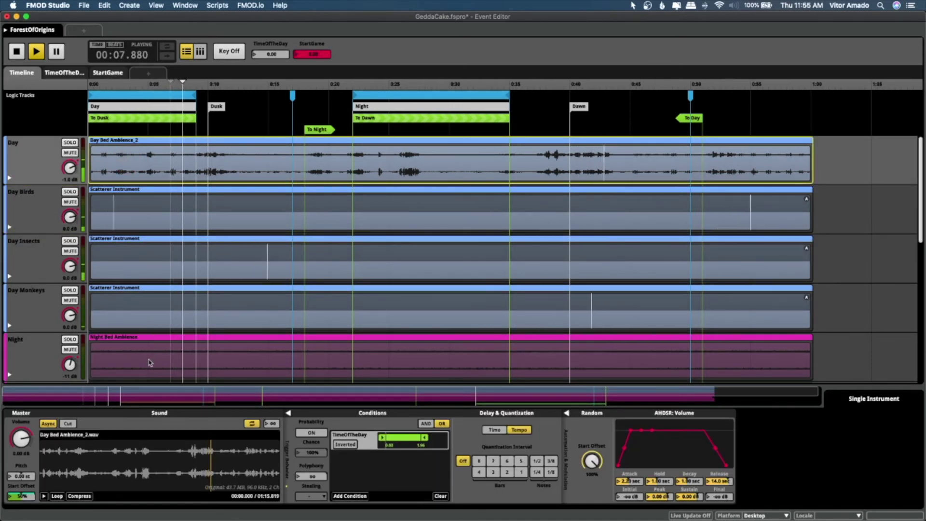
{"action": "left_click", "coordinate": [258, 339]}
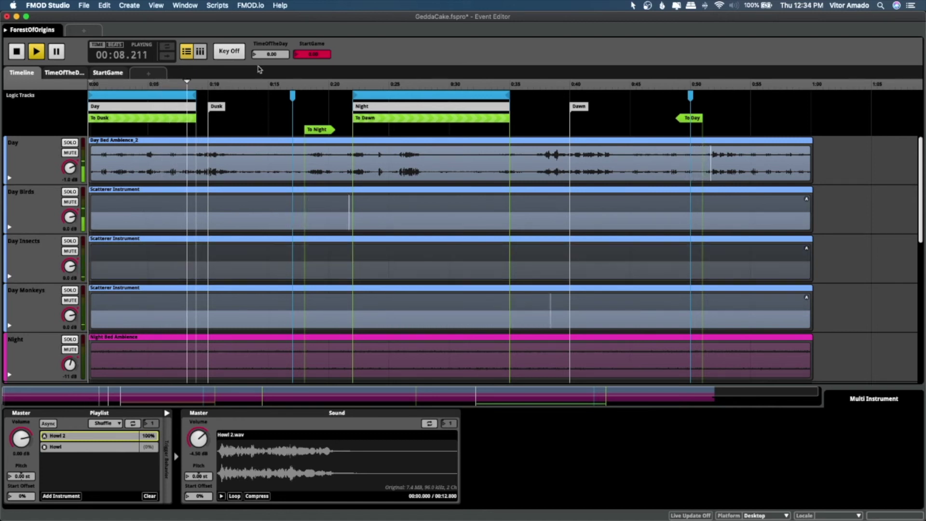
Step: Enter TimeOfTheDay values 1, 2 and 3 in turn during playback, moving dusk to night to dawn
{"action": "double_click", "coordinate": [252, 53]}
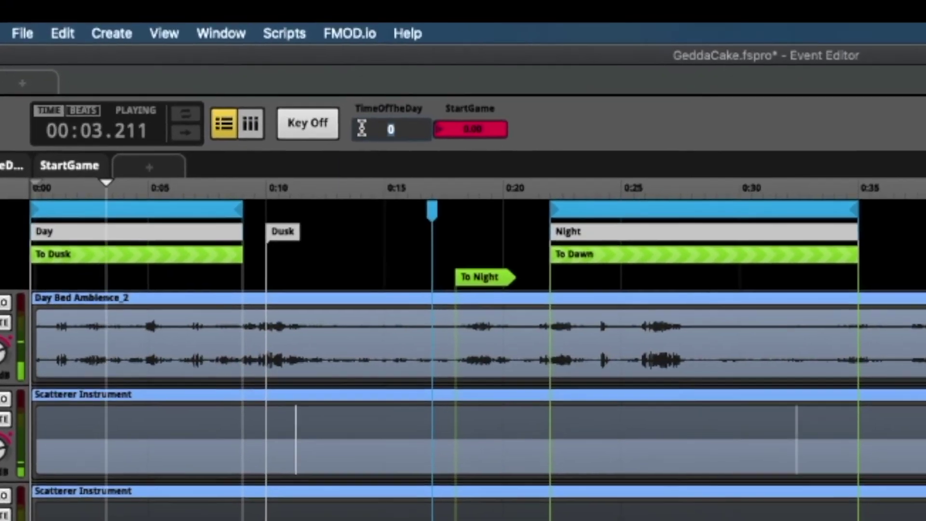
{"action": "type", "text": "1"}
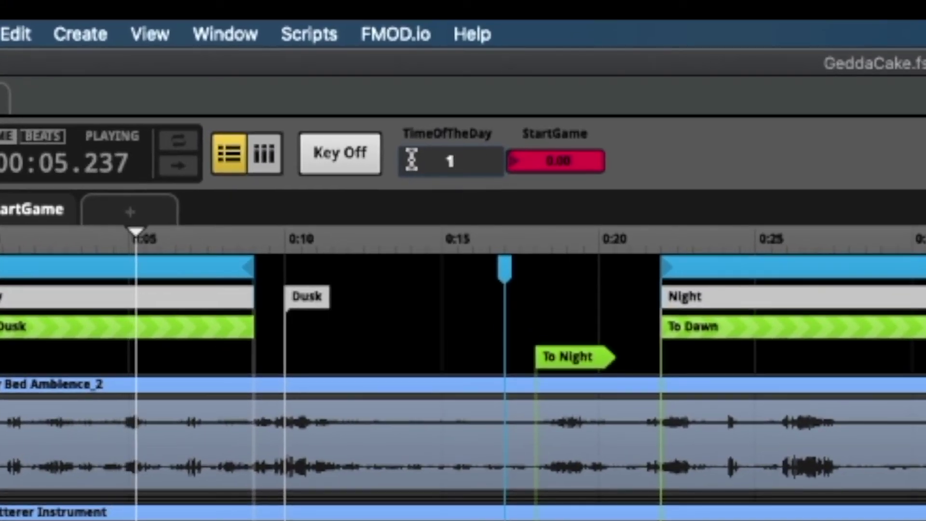
{"action": "key", "text": "Return"}
{"action": "scroll", "coordinate": [450, 337], "scroll_direction": "down", "scroll_amount": 5}
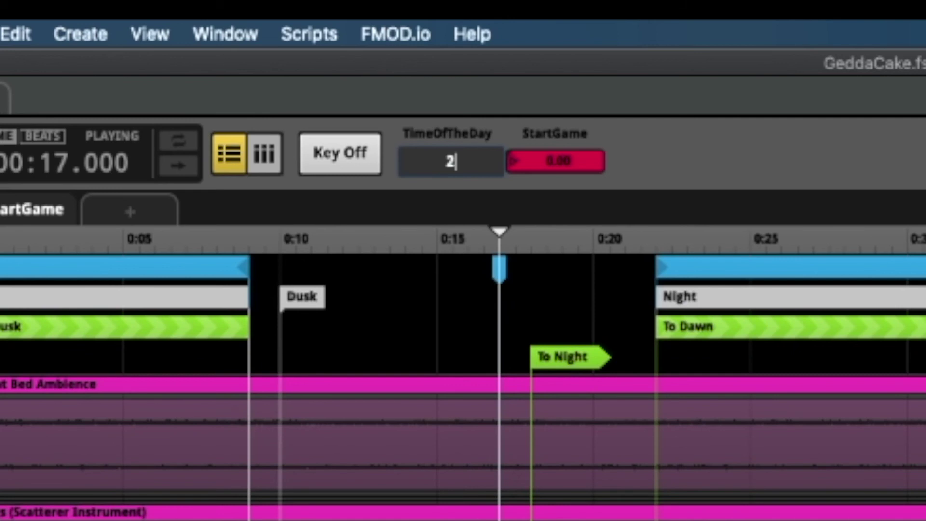
{"action": "key", "text": "Return"}
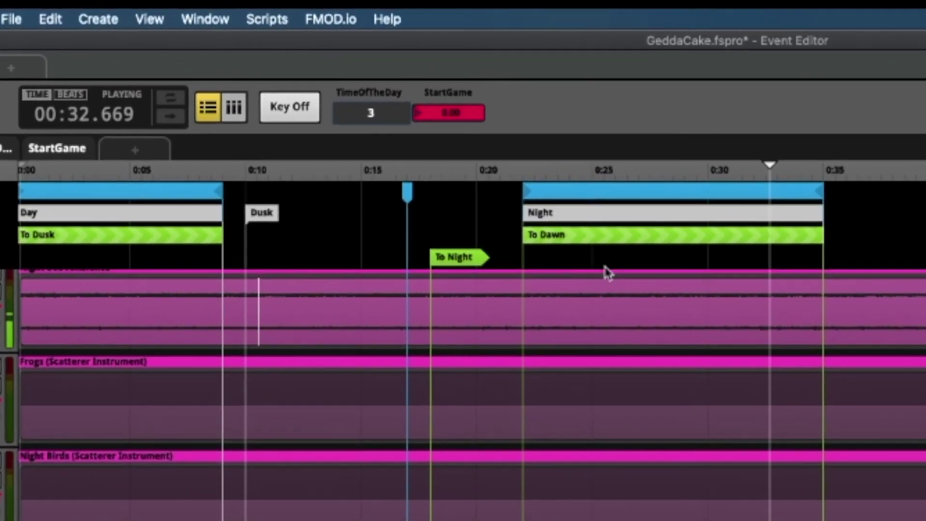
{"action": "key", "text": "Return"}
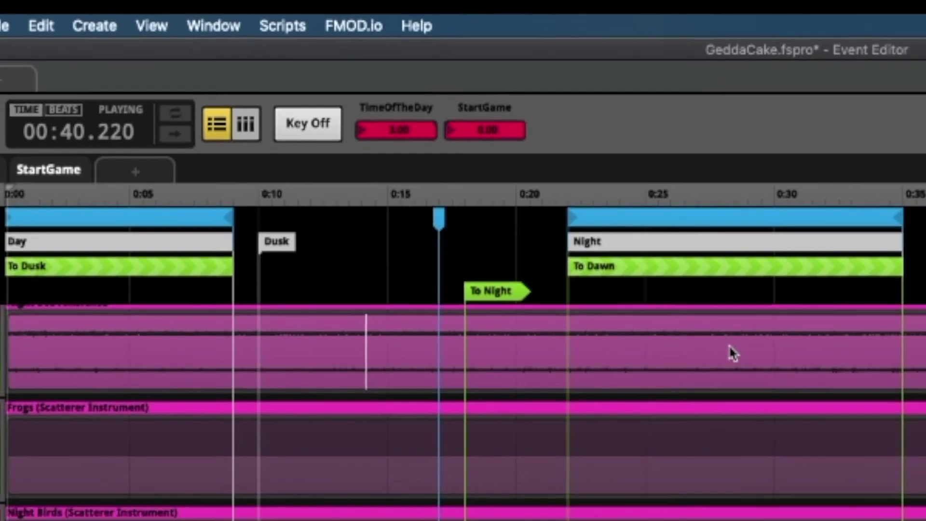
{"action": "scroll", "coordinate": [566, 276], "scroll_direction": "down", "scroll_amount": 5}
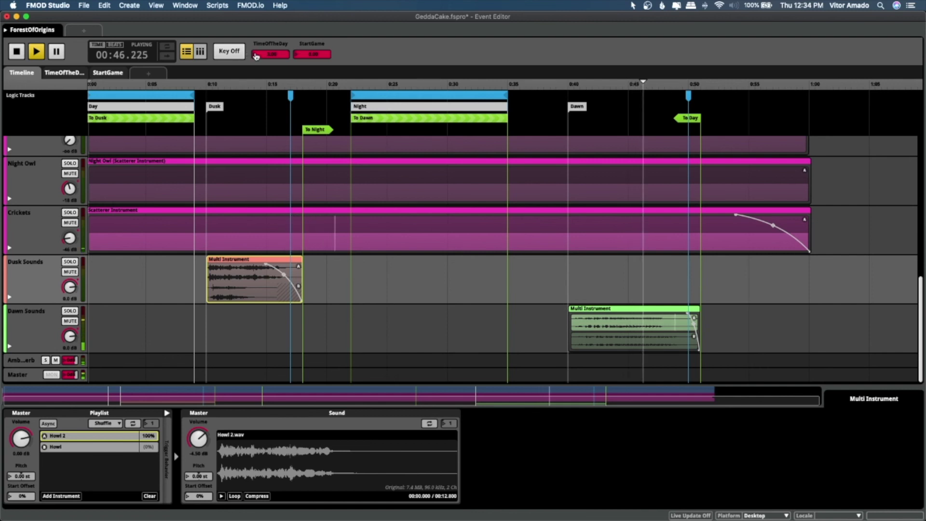
Step: Enter 3 for TimeOfTheDay and let playback wrap back to the Day section
{"action": "double_click", "coordinate": [256, 56]}
{"action": "type", "text": "3"}
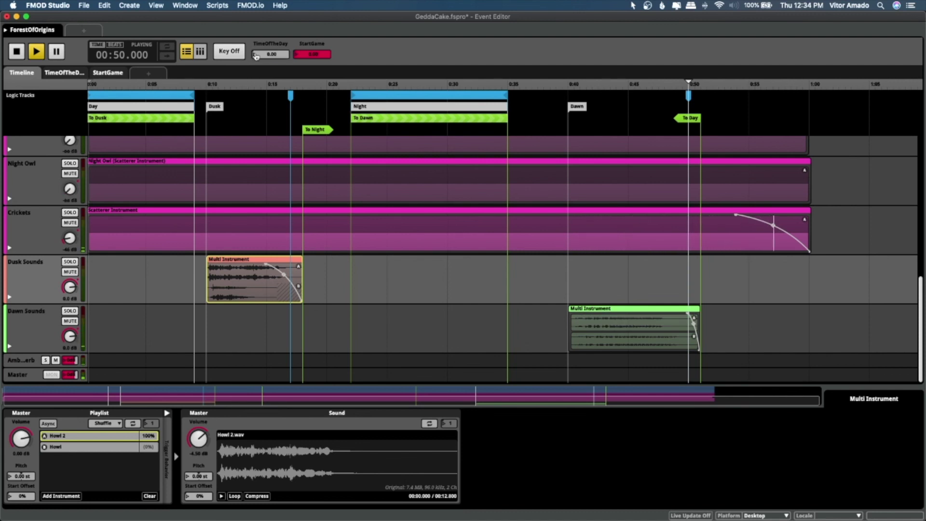
{"action": "scroll", "coordinate": [242, 173], "scroll_direction": "up", "scroll_amount": 10}
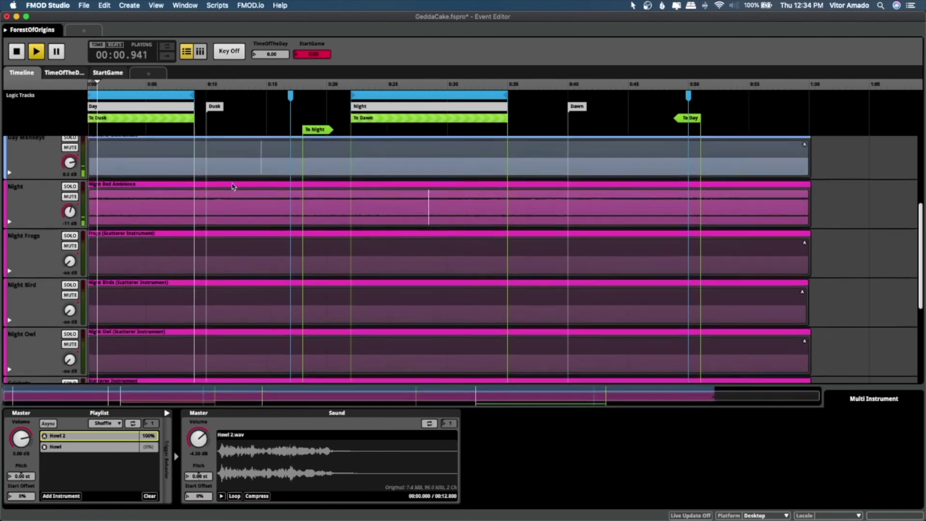